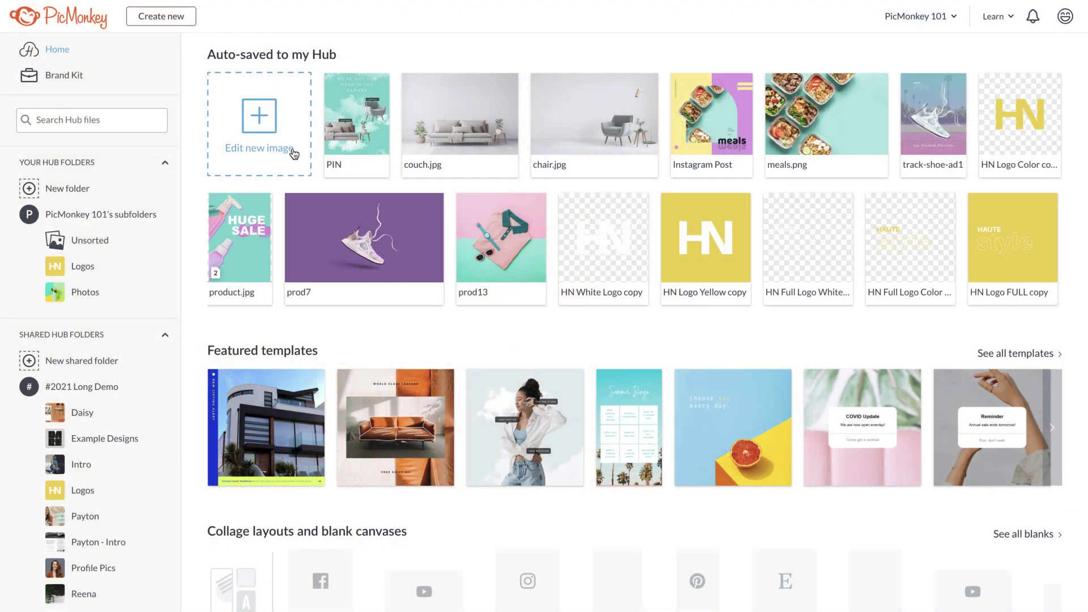
# Create a new collage from Edit new image at the Facebook Carousel Ad size (1080 × 1080)
pyautogui.click(292, 149)
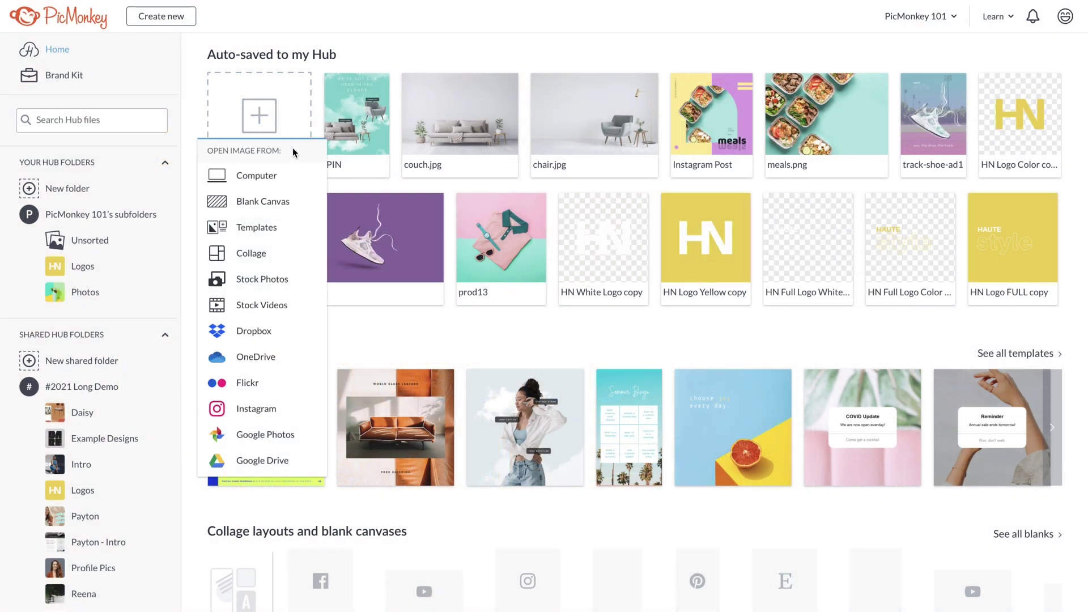
pyautogui.click(289, 255)
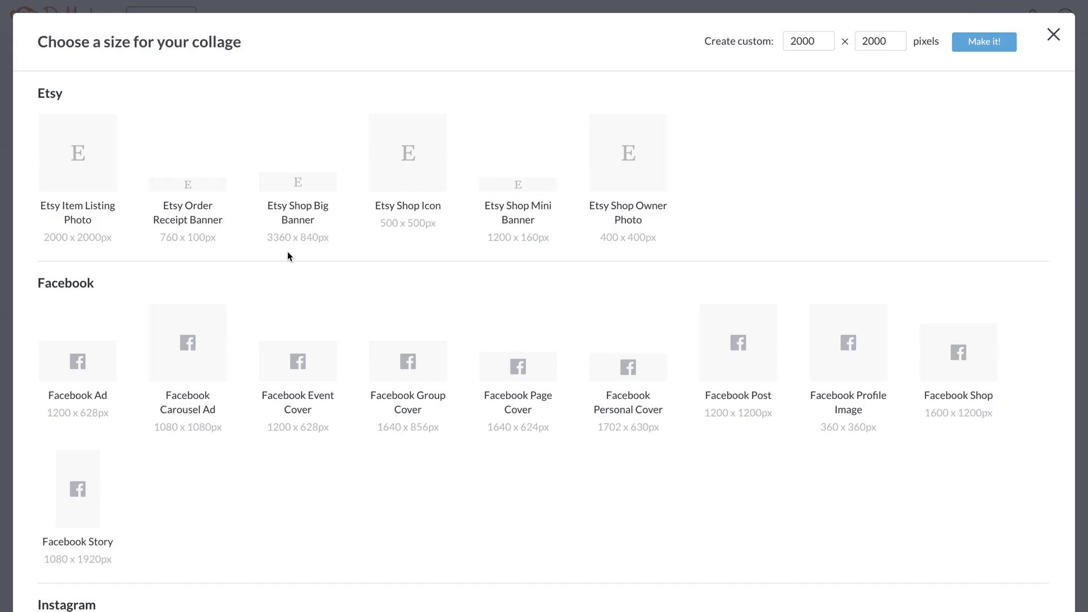
pyautogui.scroll(-2, 287, 251)
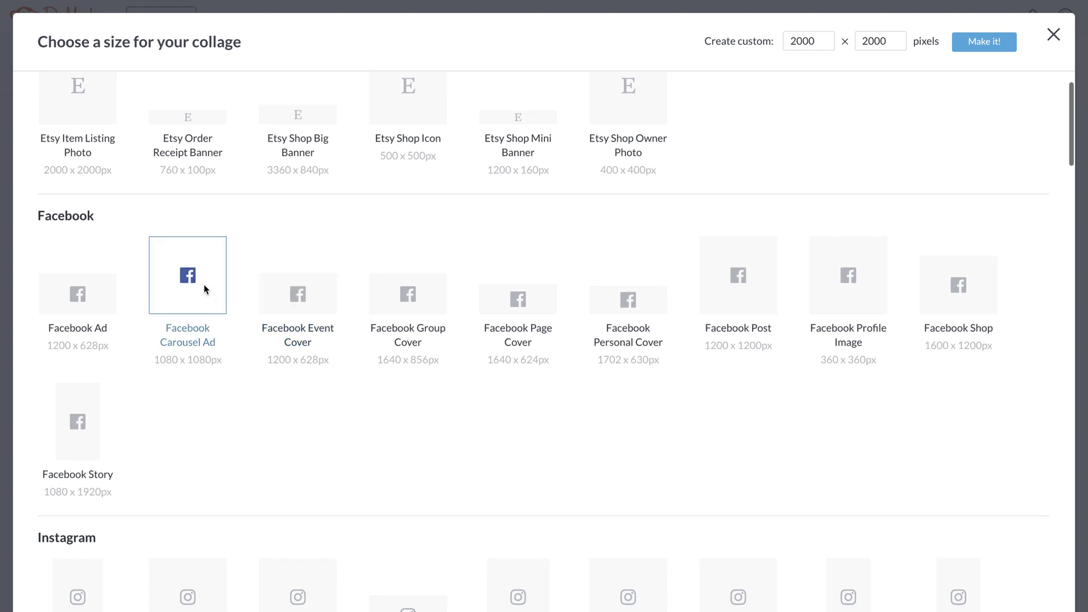
pyautogui.click(188, 276)
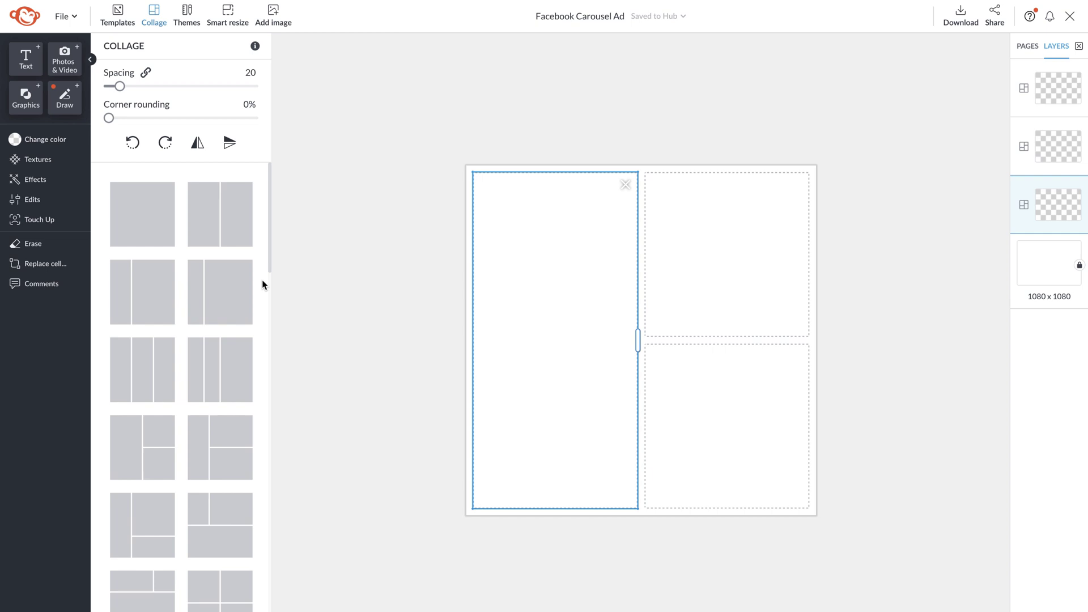
pyautogui.scroll(-3, 262, 280)
pyautogui.scroll(-2, 263, 280)
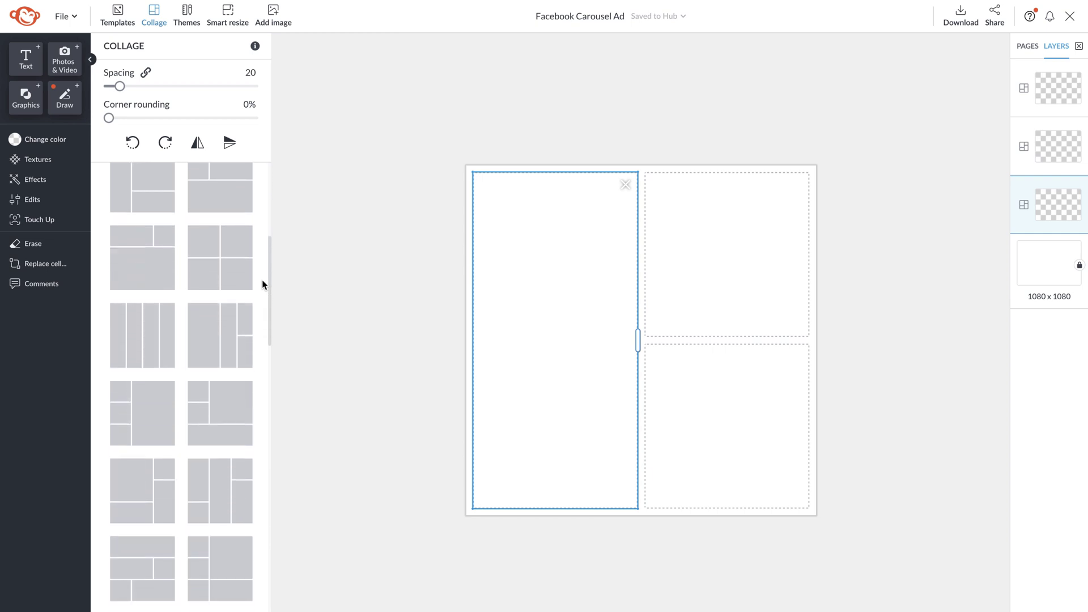
pyautogui.scroll(-2, 262, 280)
pyautogui.scroll(-2, 262, 280)
pyautogui.scroll(-2, 262, 280)
pyautogui.scroll(-2, 262, 280)
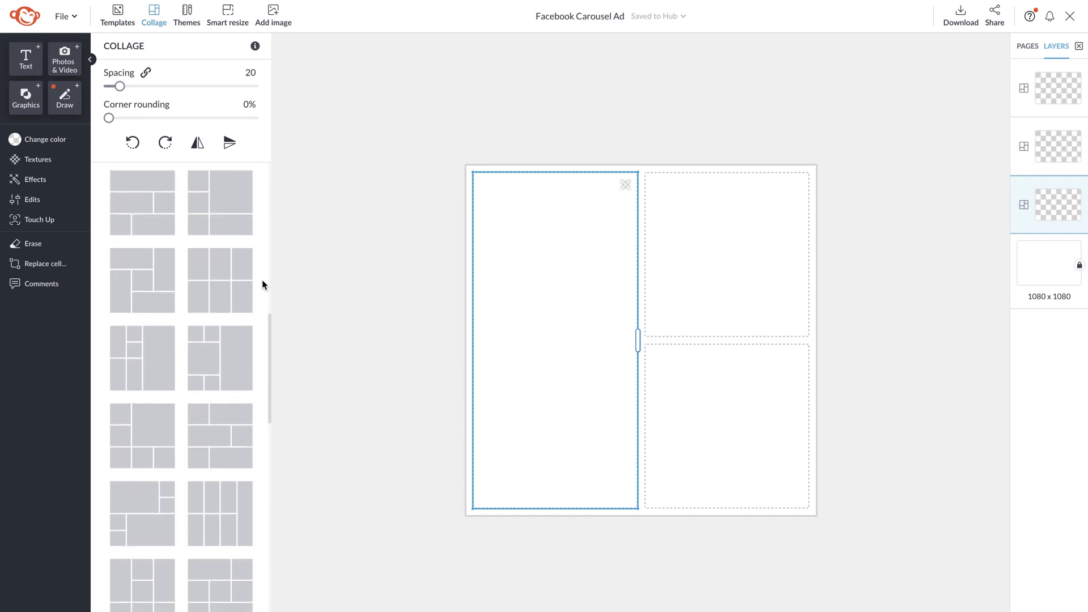
pyautogui.scroll(-2, 263, 280)
pyautogui.moveTo(270, 326); pyautogui.dragTo(274, 197)
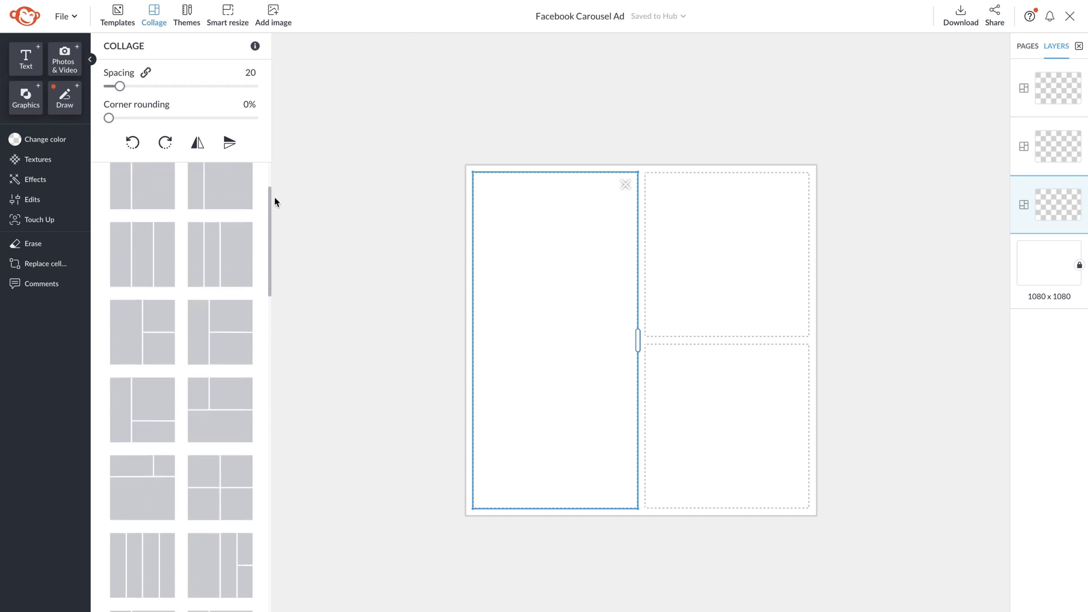
# Delete the top-right cell and narrow the left cell to about a third of the width
pyautogui.click(790, 272)
pyautogui.click(798, 186)
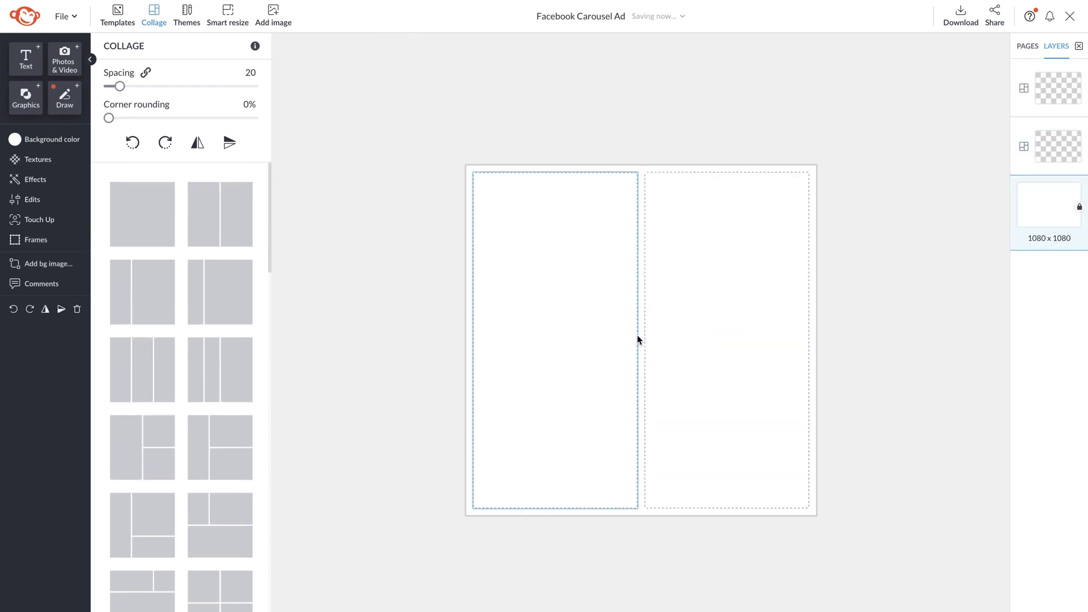
pyautogui.click(595, 340)
pyautogui.moveTo(637, 336); pyautogui.dragTo(600, 340)
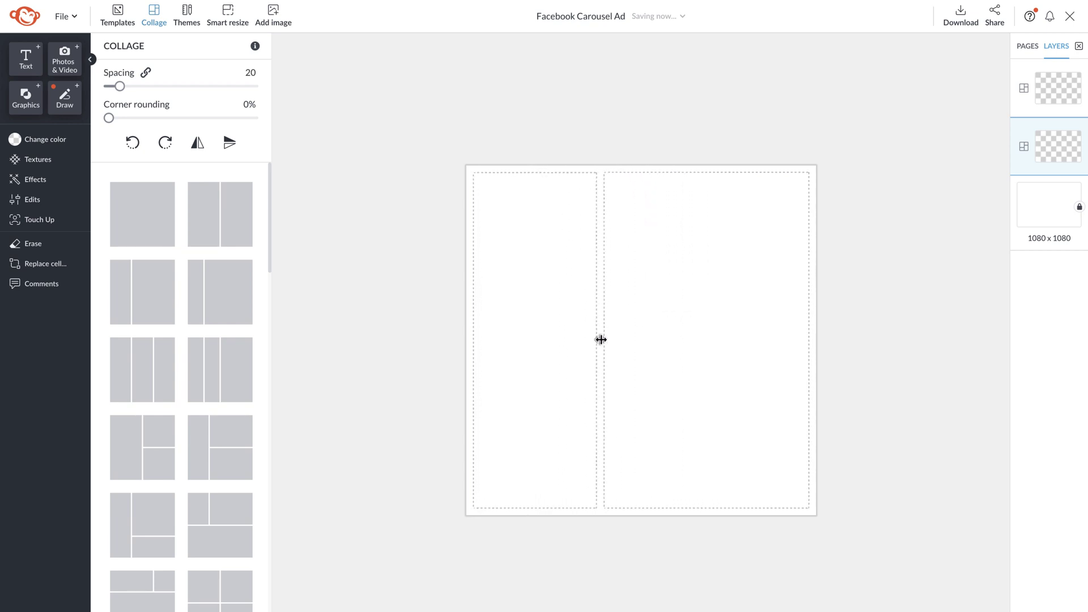
pyautogui.click(600, 340)
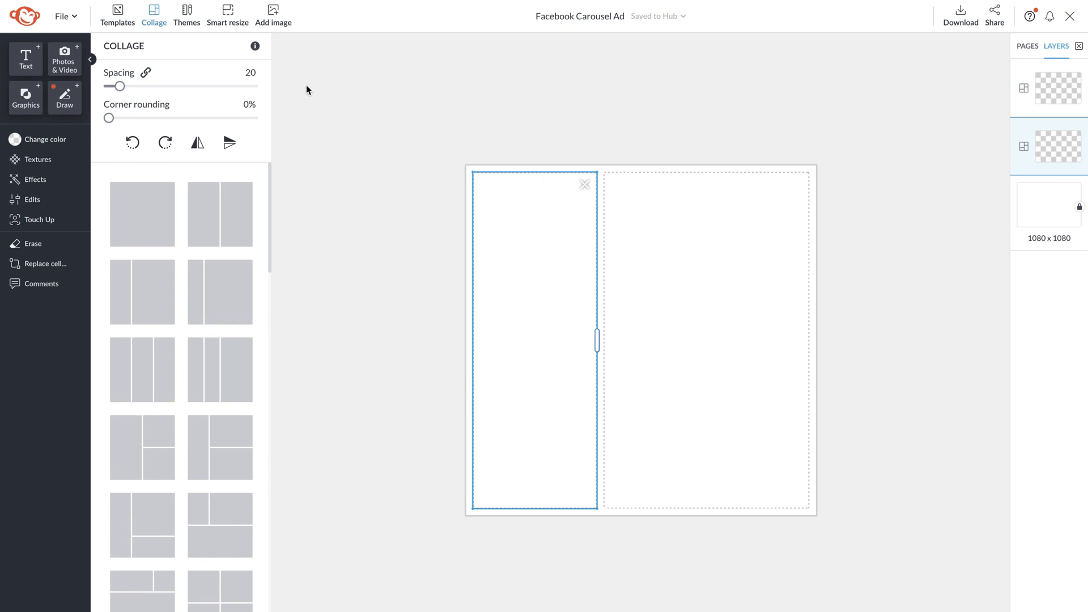
# Search stock photos for 'beach' and fill the cells with aerial water and palm-beach photos
pyautogui.click(64, 60)
pyautogui.click(706, 341)
pyautogui.click(181, 135)
pyautogui.write('beach')
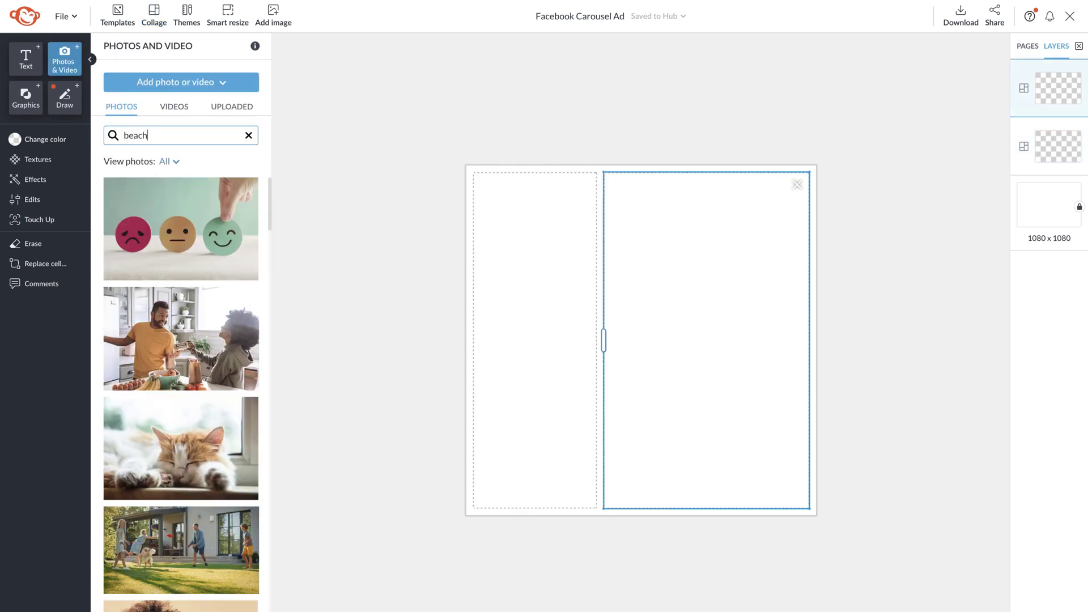
pyautogui.press('Return')
pyautogui.moveTo(209, 384); pyautogui.dragTo(511, 389)
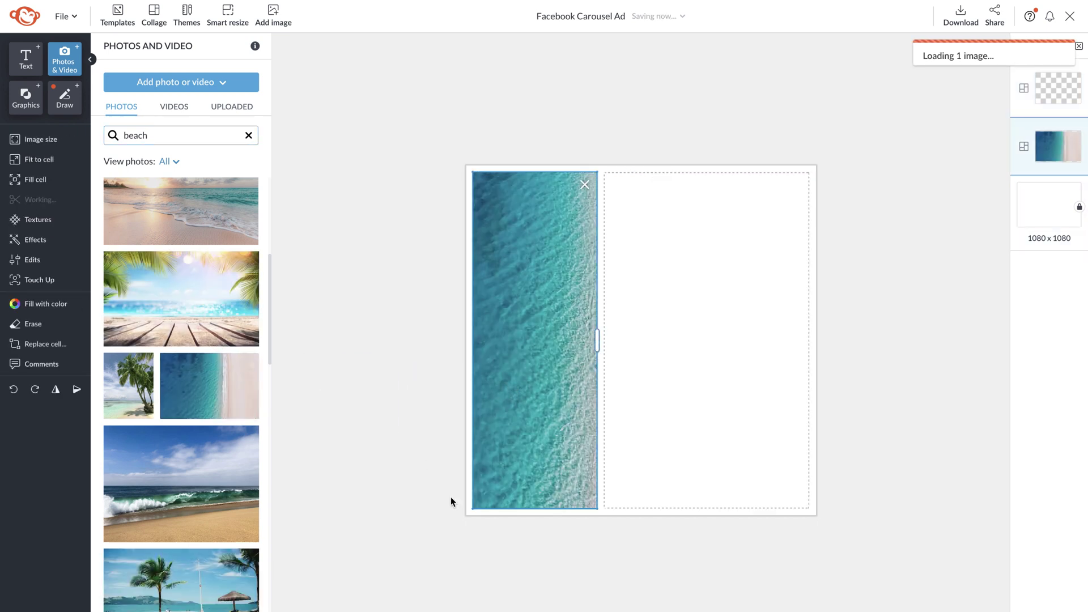
pyautogui.moveTo(181, 580); pyautogui.dragTo(680, 362)
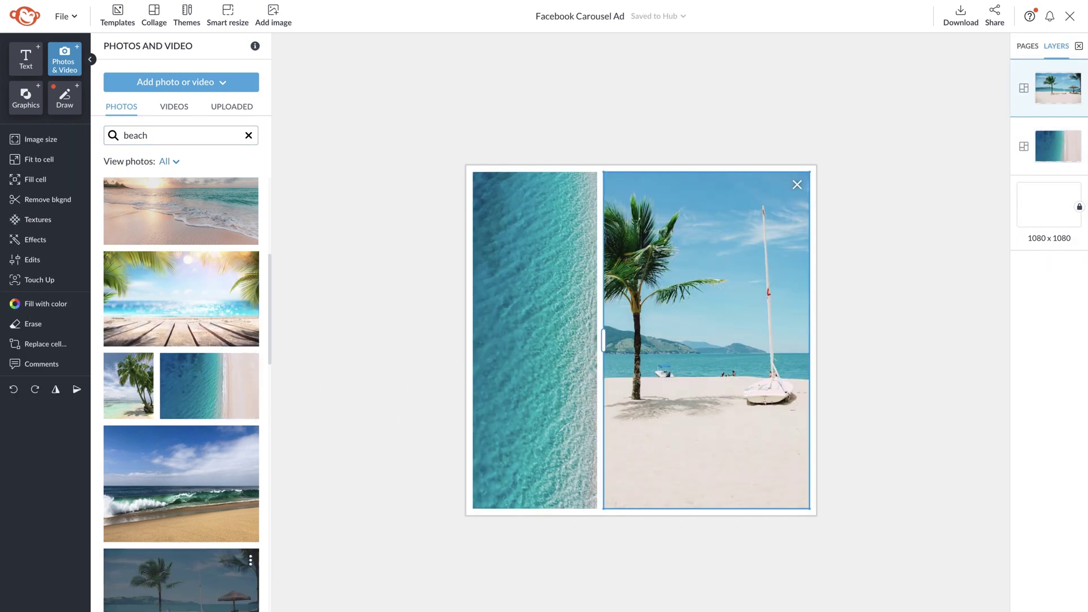
pyautogui.scroll(-5, 180, 383)
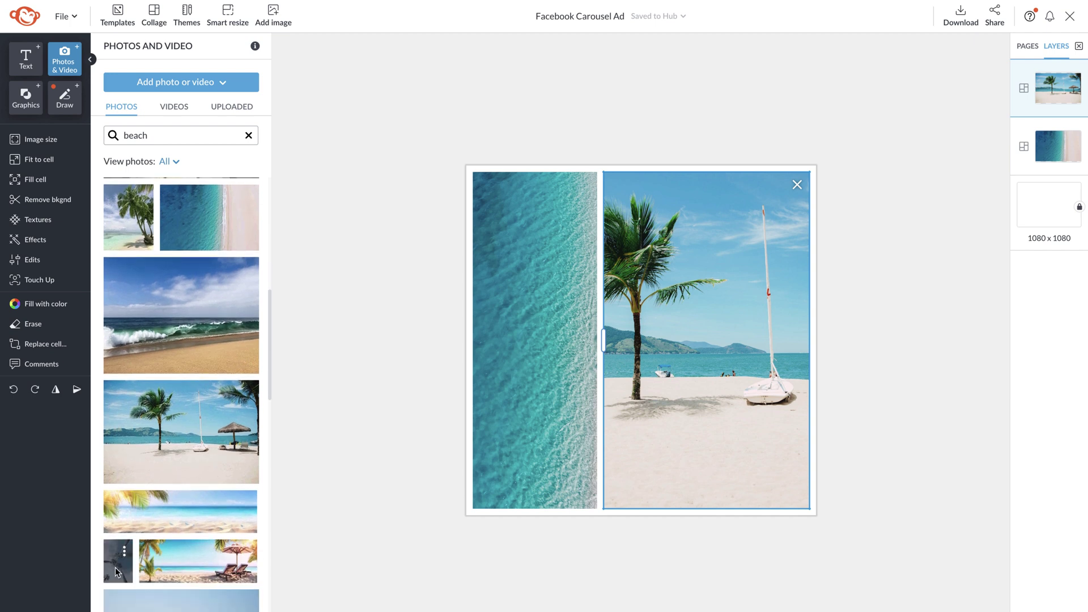
# Add a third cell with the upward palm photo and resize the columns to thin, medium and wide
pyautogui.click(810, 322)
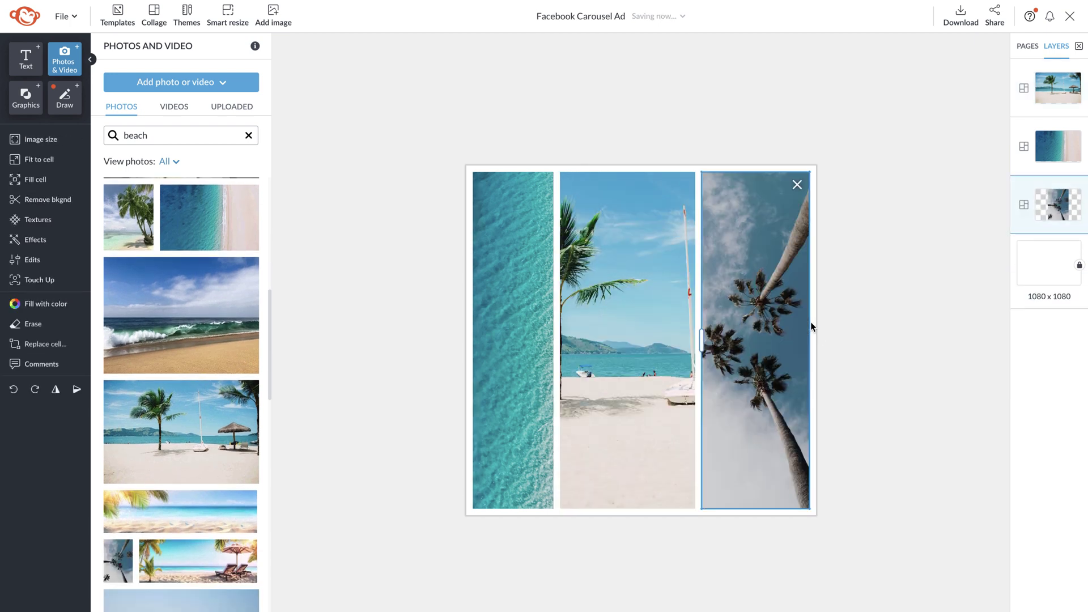
pyautogui.moveTo(584, 389); pyautogui.dragTo(622, 389)
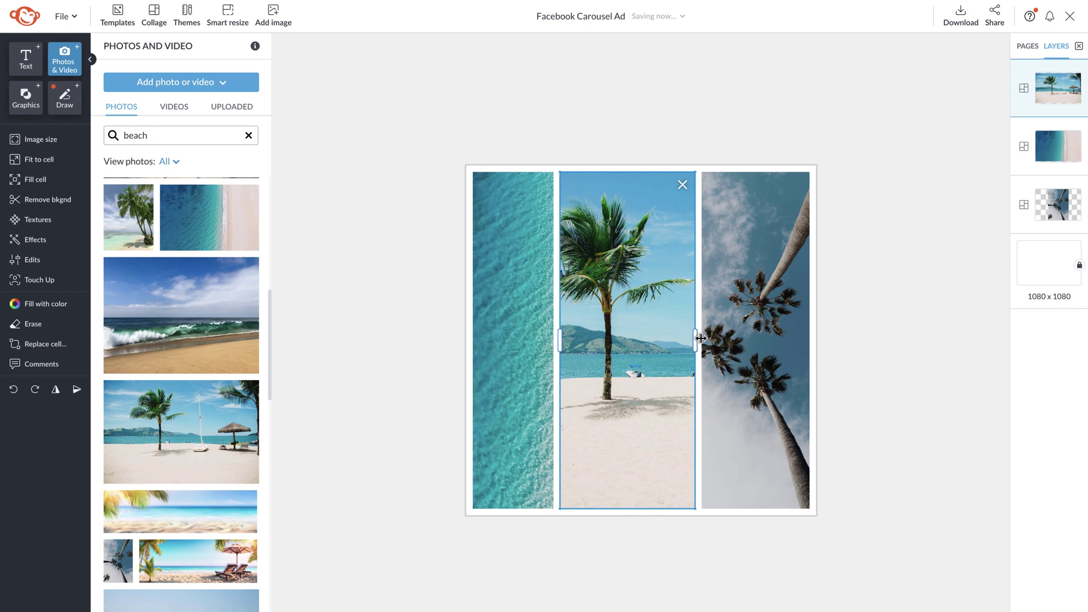
pyautogui.moveTo(695, 340); pyautogui.dragTo(649, 341)
pyautogui.moveTo(562, 343); pyautogui.dragTo(526, 345)
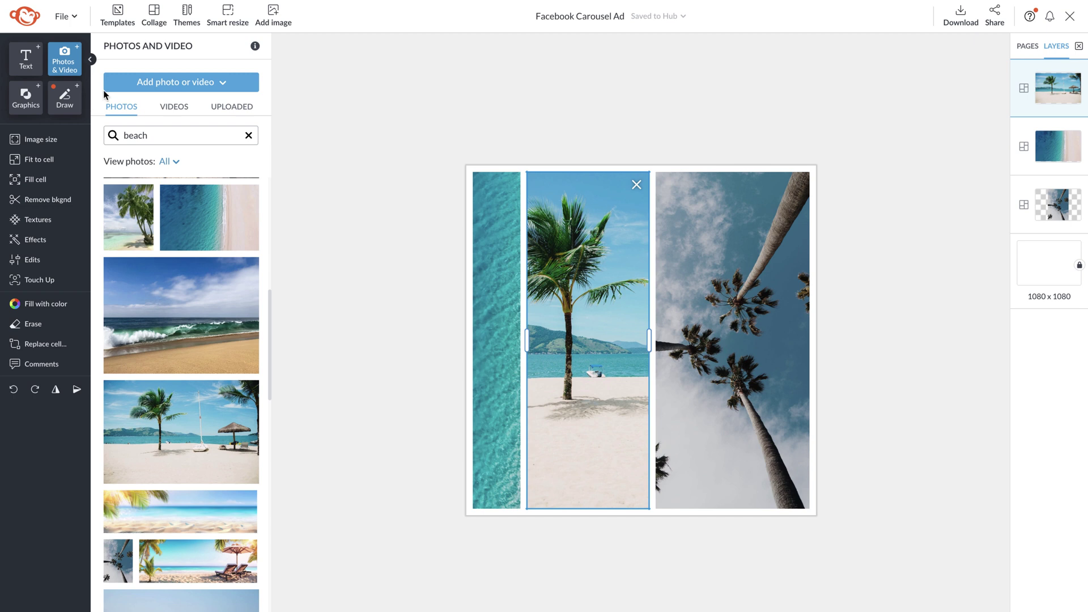
pyautogui.click(154, 15)
# Adjust collage spacing and corner rounding, giving a wide white border with square corners
pyautogui.moveTo(133, 86)
pyautogui.mouseDown()
pyautogui.moveTo(103, 88)
pyautogui.moveTo(152, 87)
pyautogui.mouseUp()
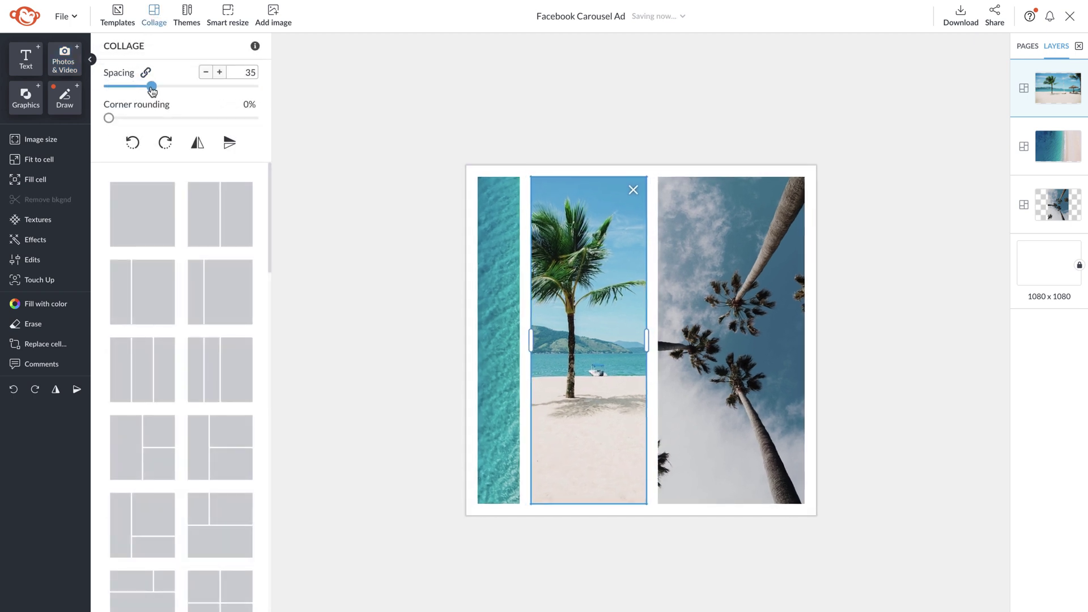
pyautogui.moveTo(109, 118)
pyautogui.mouseDown()
pyautogui.moveTo(254, 119)
pyautogui.moveTo(104, 119)
pyautogui.mouseUp()
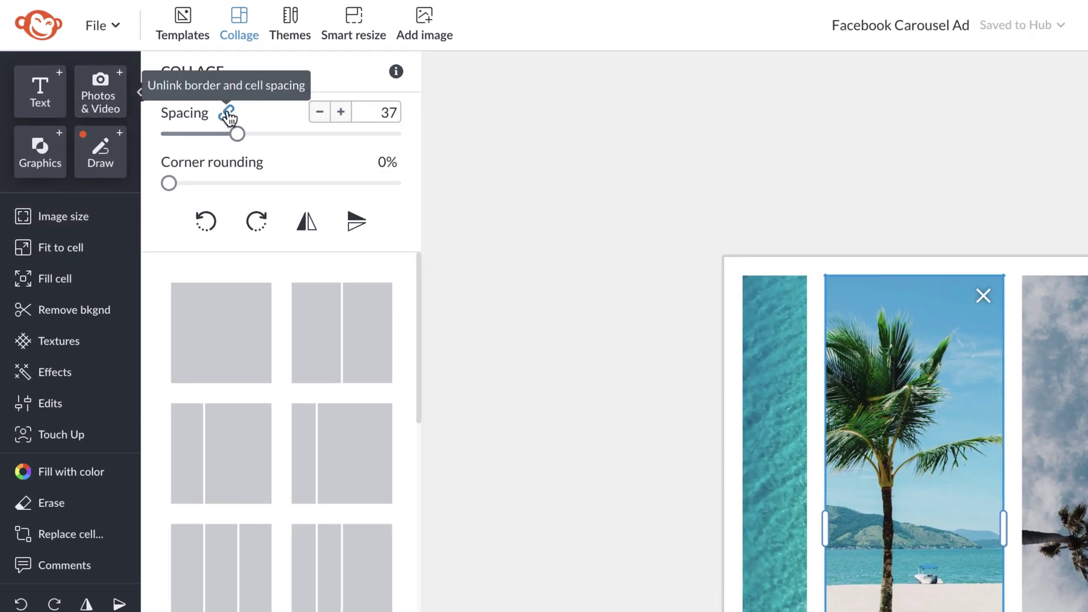
pyautogui.click(226, 113)
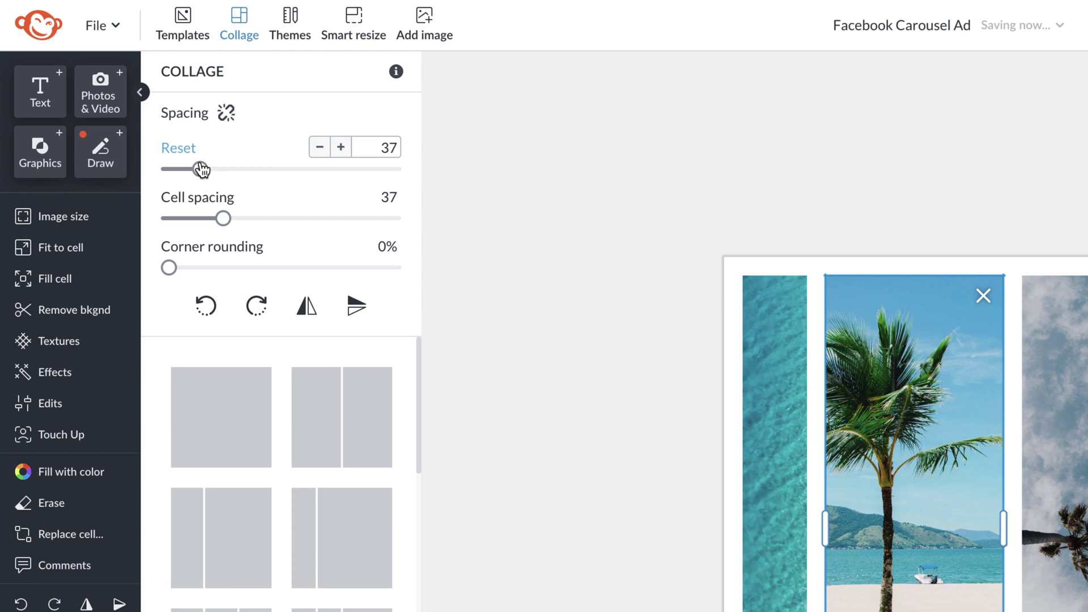
pyautogui.moveTo(201, 168); pyautogui.dragTo(255, 167)
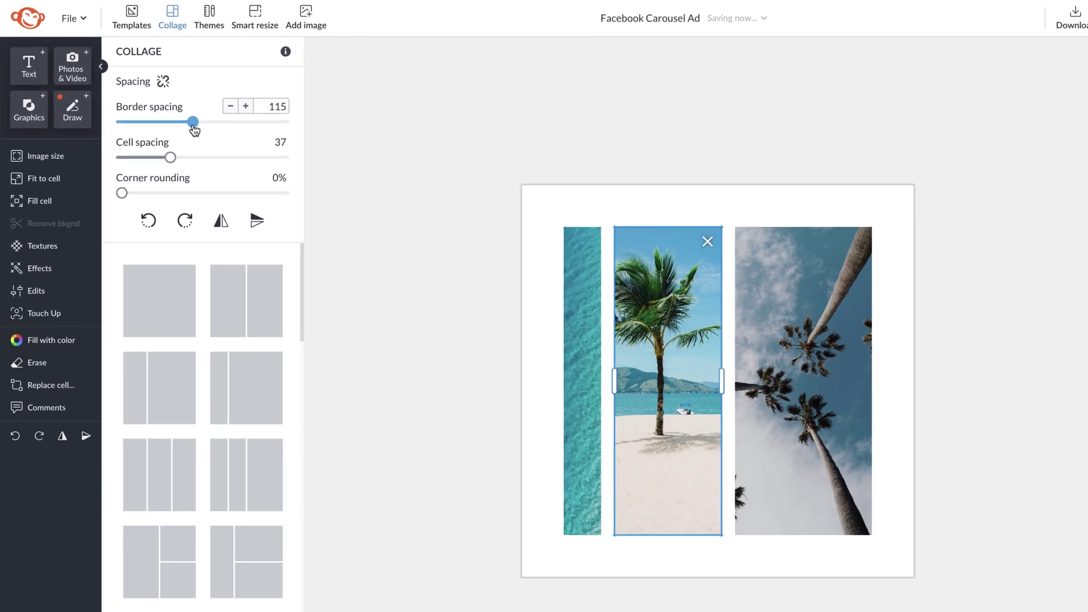
pyautogui.moveTo(194, 128)
pyautogui.mouseDown()
pyautogui.moveTo(204, 128)
pyautogui.moveTo(161, 141)
pyautogui.mouseUp()
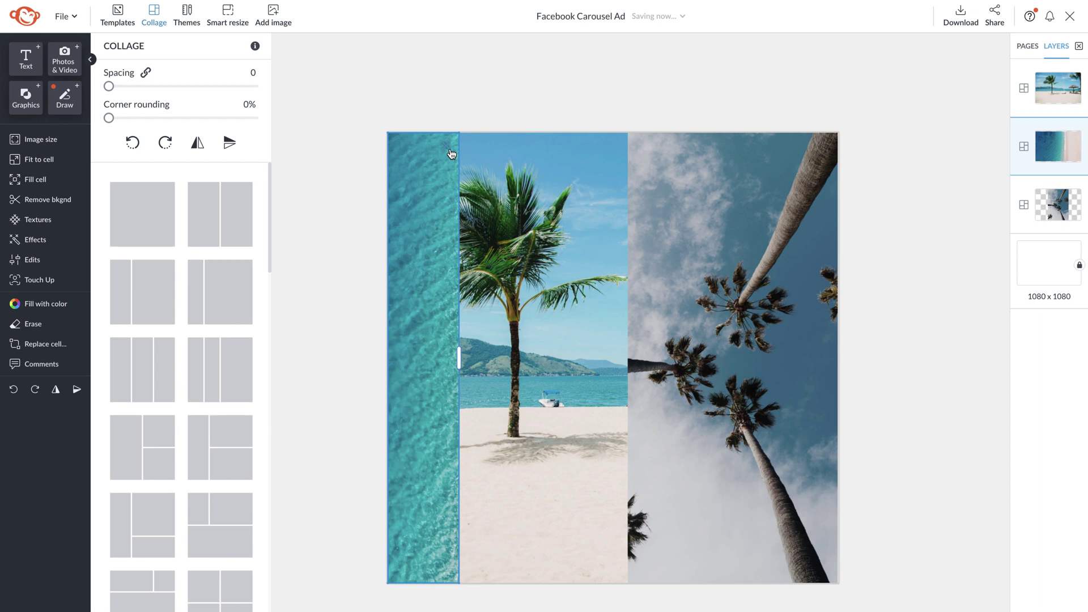
# Remove the water, beach and palm-tree photos from the collage cells
pyautogui.click(452, 154)
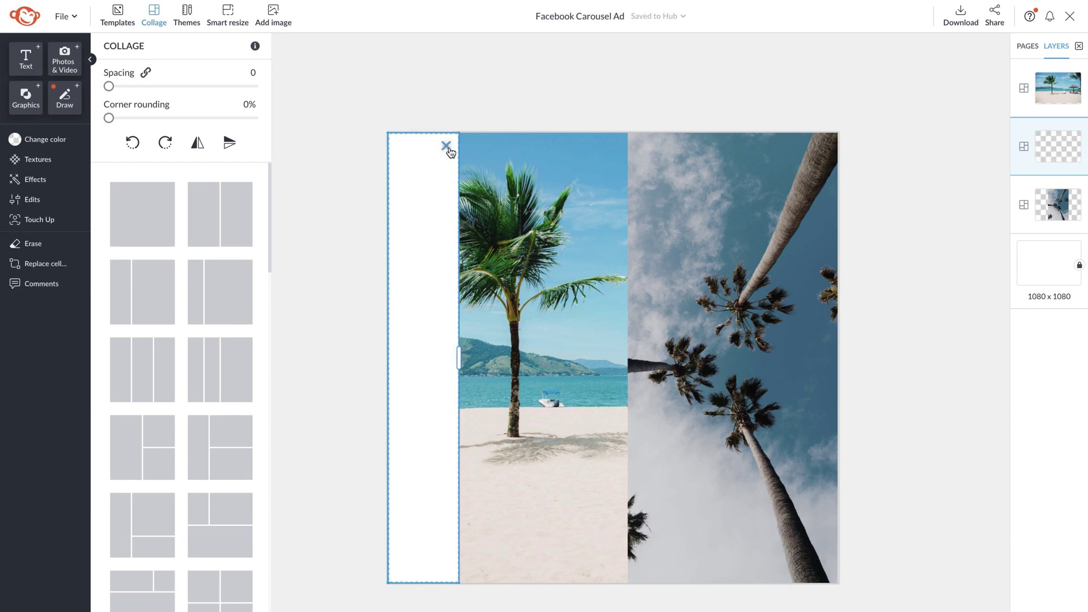
pyautogui.click(448, 148)
pyautogui.click(493, 297)
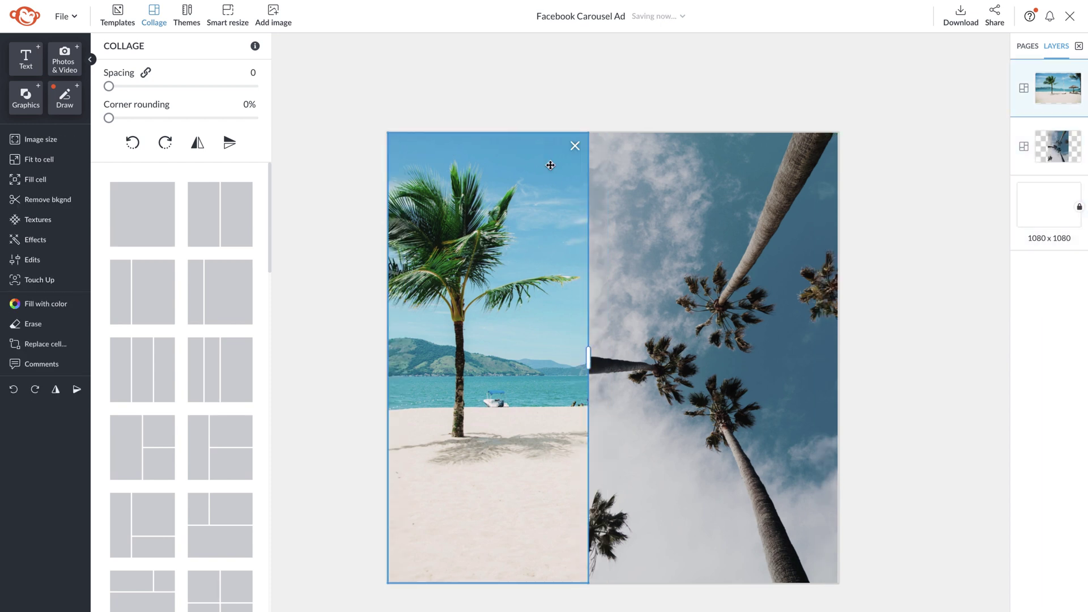
pyautogui.click(576, 149)
pyautogui.click(661, 169)
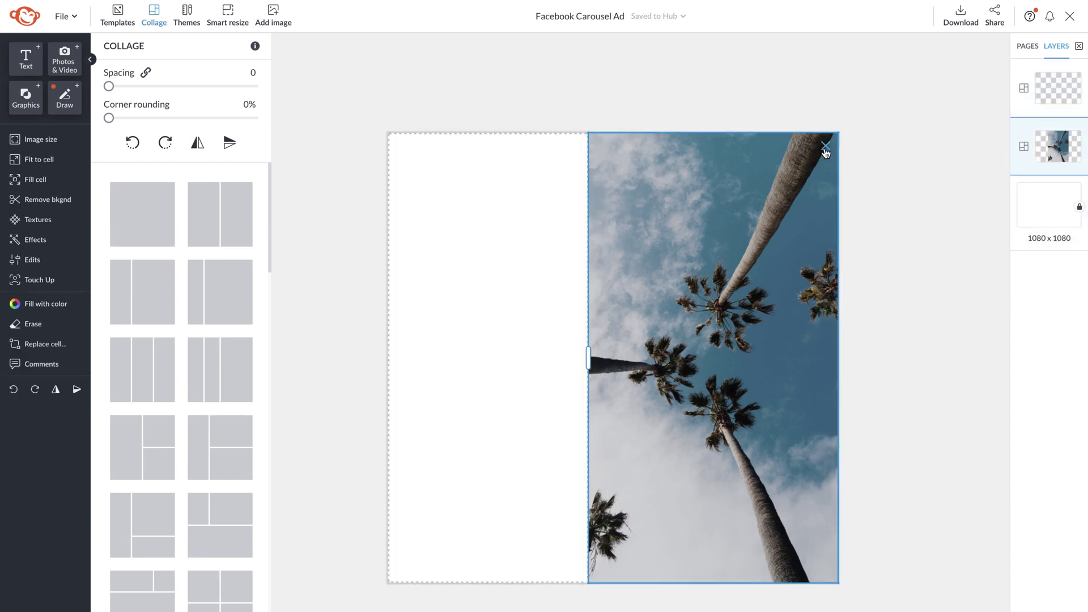
pyautogui.click(824, 149)
# Fill the empty left cell with pale green #e1f0e8
pyautogui.click(487, 298)
pyautogui.click(45, 139)
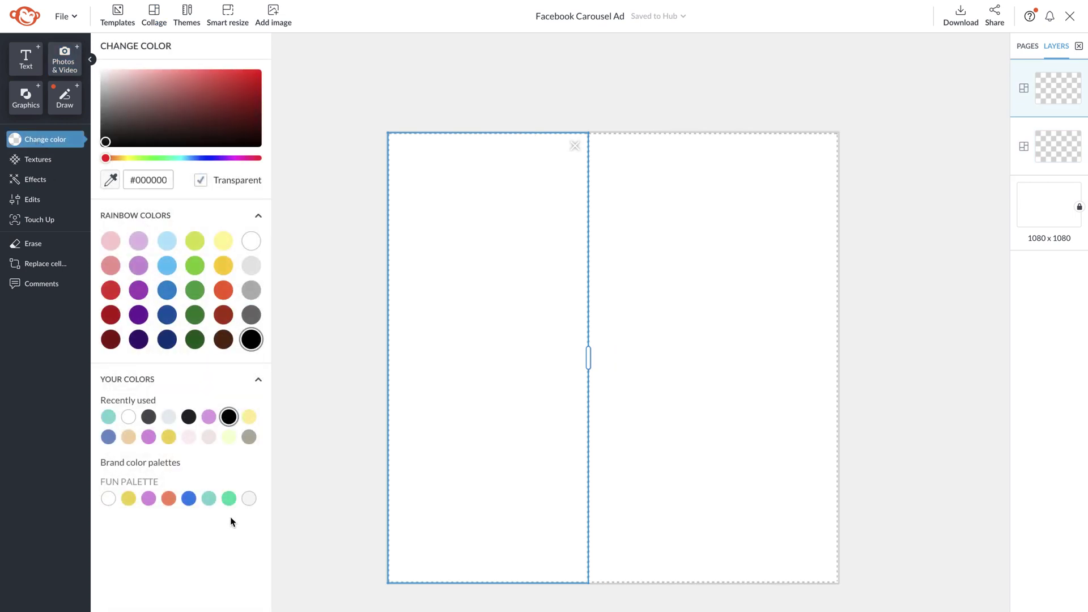
pyautogui.click(209, 498)
pyautogui.click(117, 79)
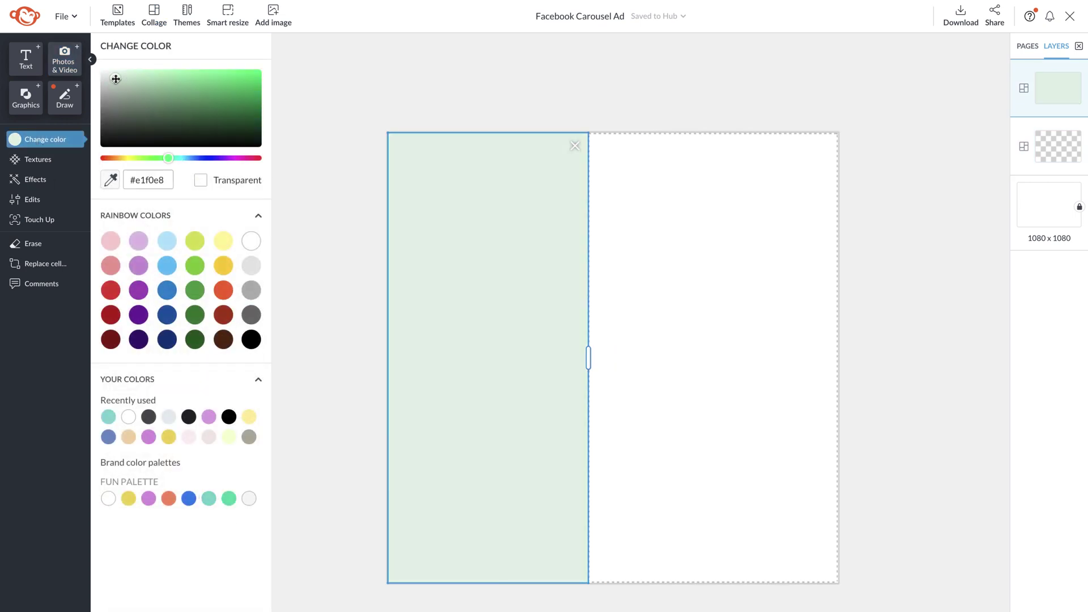
pyautogui.click(707, 266)
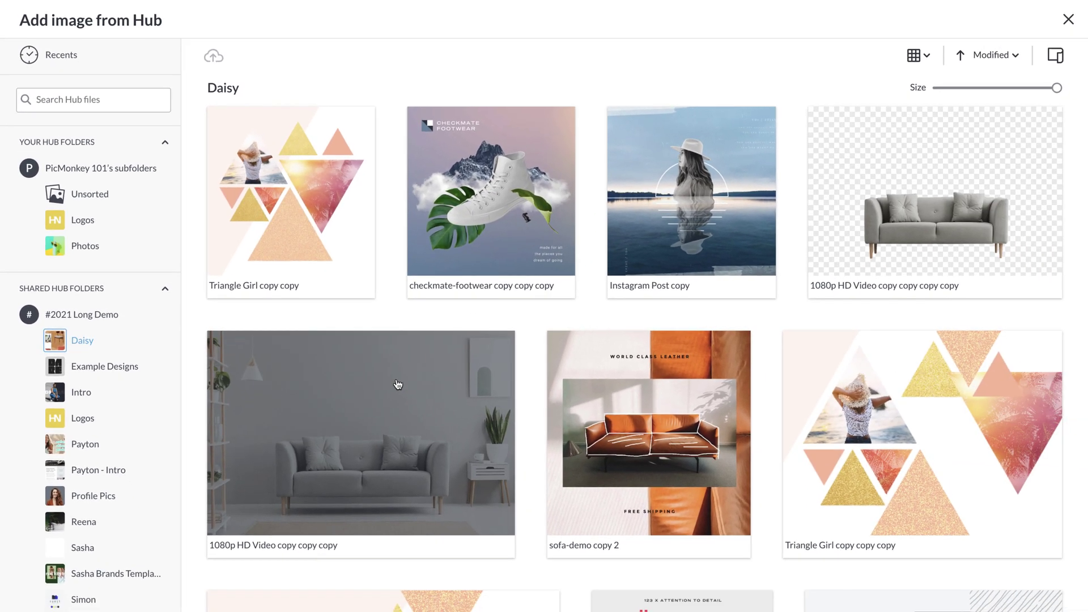
# Fill the right cell with the grey sofa Hub photo, shifted to show the sofa's end
pyautogui.click(391, 382)
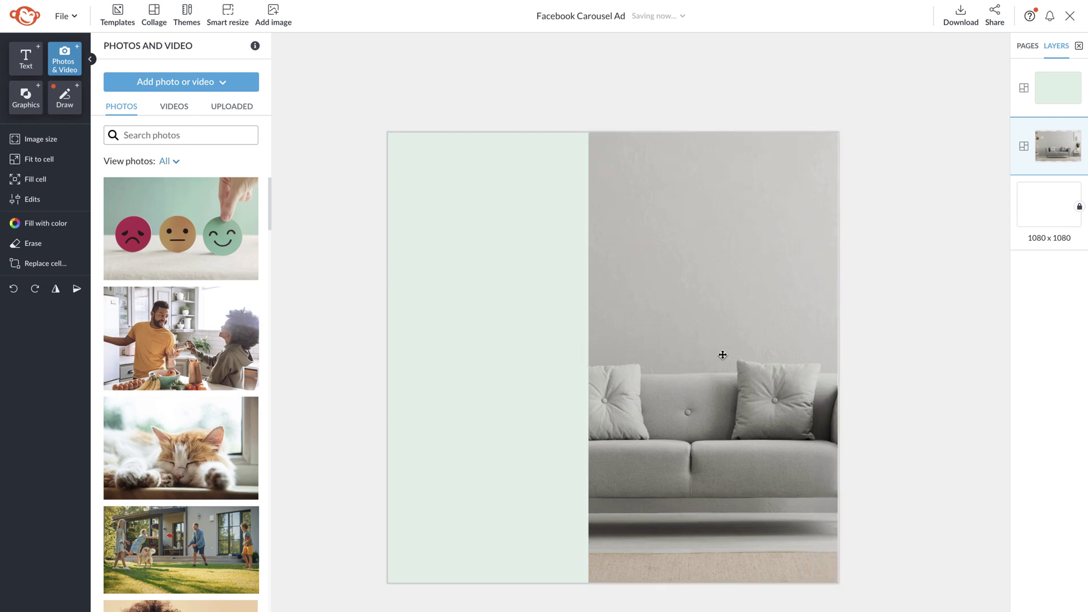
pyautogui.moveTo(751, 357); pyautogui.dragTo(661, 348)
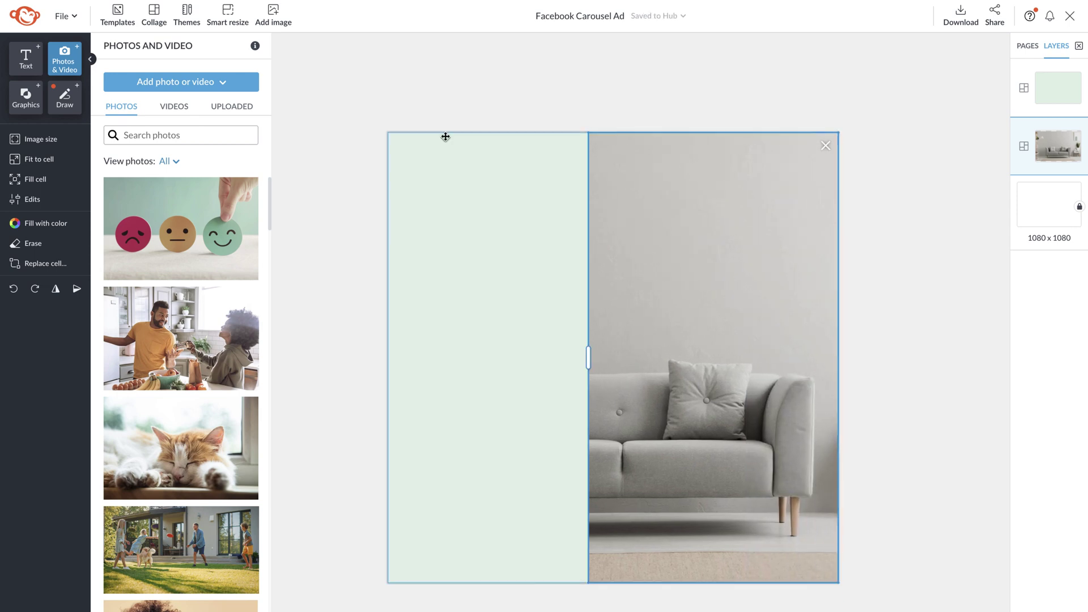
pyautogui.click(273, 22)
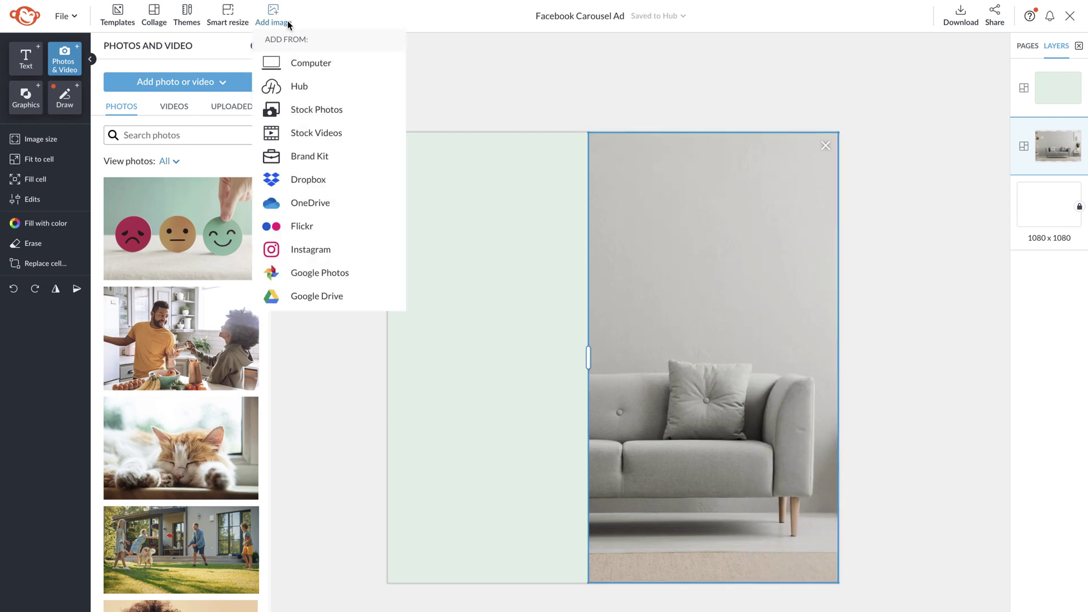
# Add the Hub sofa photo as a layer, enlarge and align it, then remove its background
pyautogui.click(298, 87)
pyautogui.click(317, 399)
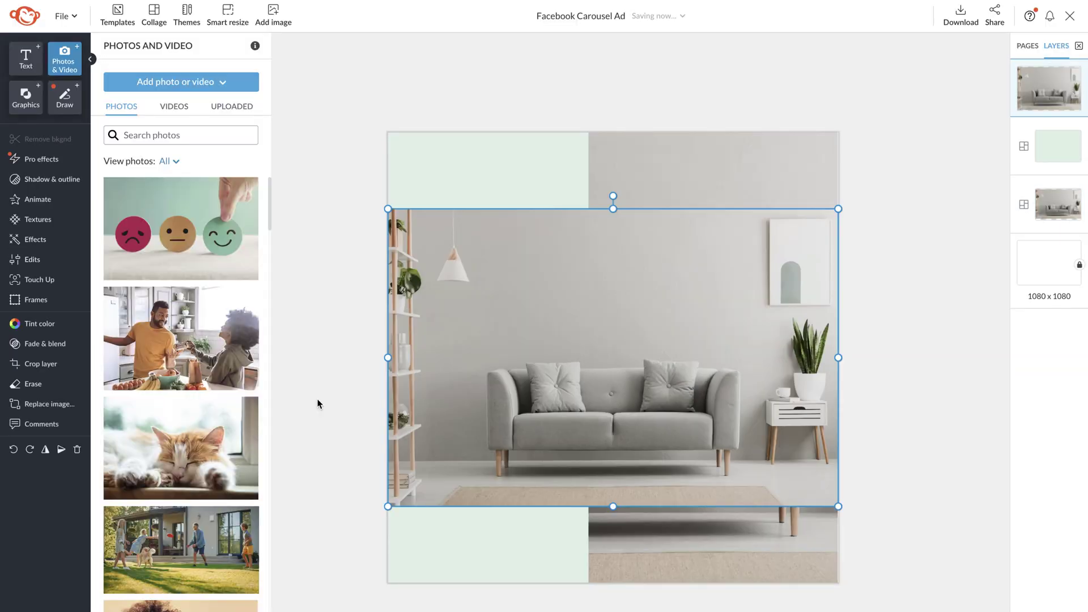
pyautogui.moveTo(838, 505); pyautogui.dragTo(946, 575)
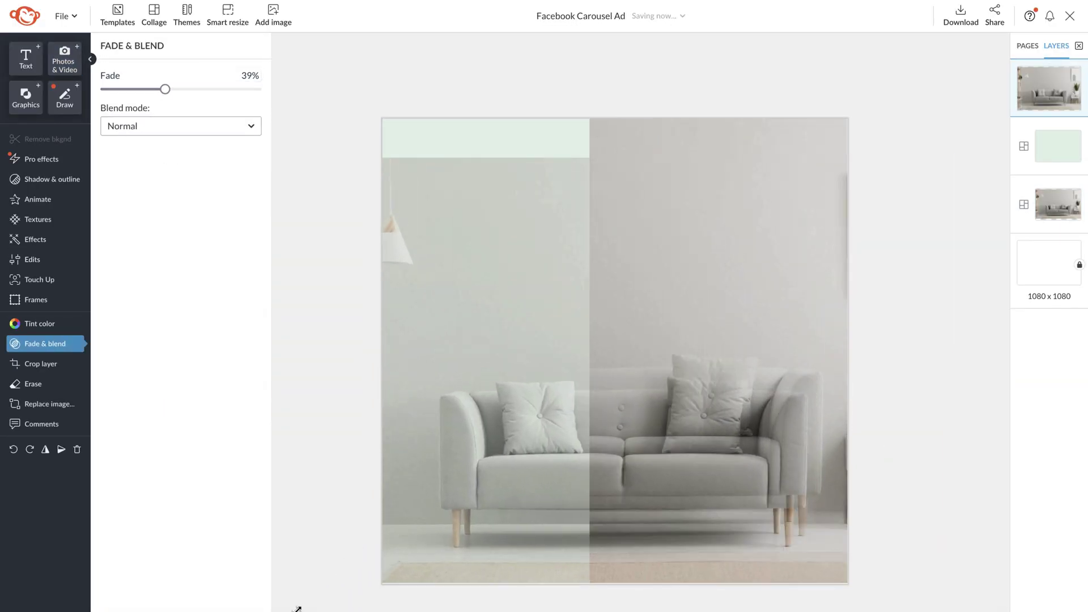
pyautogui.moveTo(366, 544)
pyautogui.mouseDown()
pyautogui.moveTo(297, 572)
pyautogui.moveTo(387, 510)
pyautogui.mouseUp()
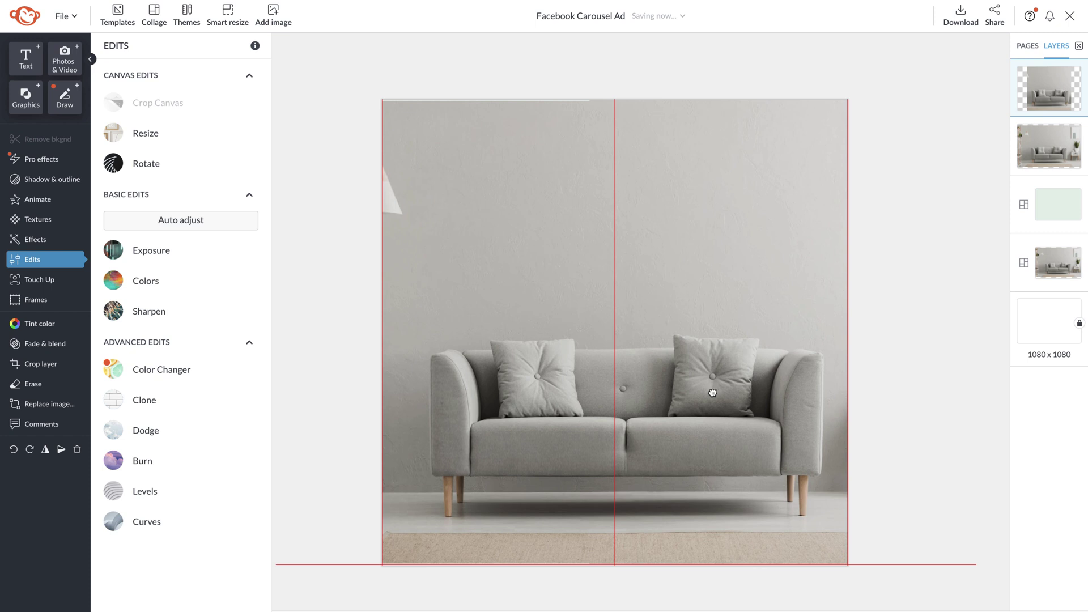
pyautogui.moveTo(713, 392); pyautogui.dragTo(714, 392)
pyautogui.click(180, 219)
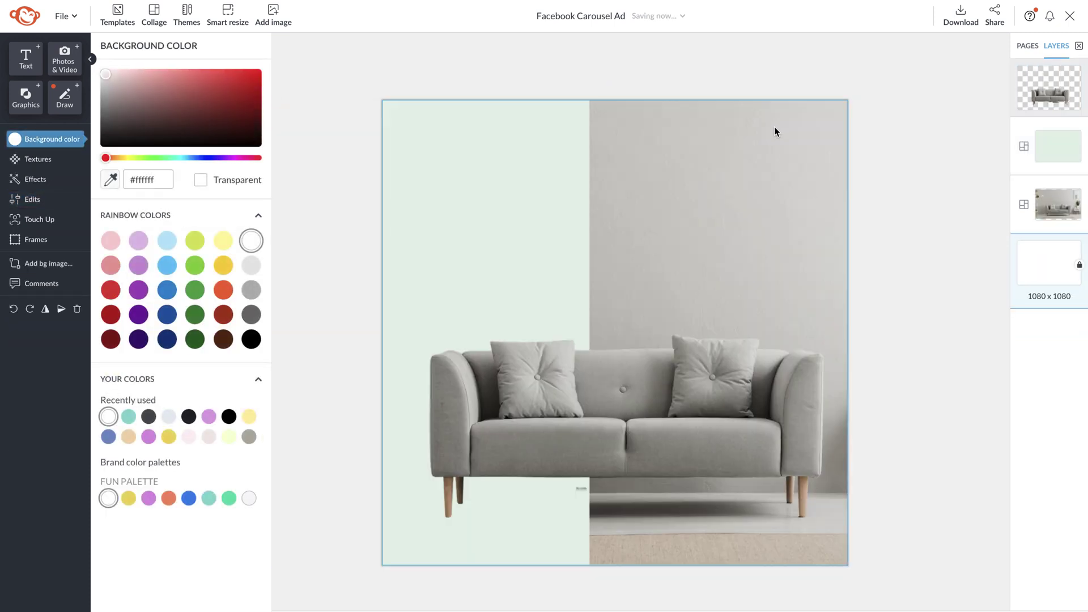
pyautogui.click(652, 408)
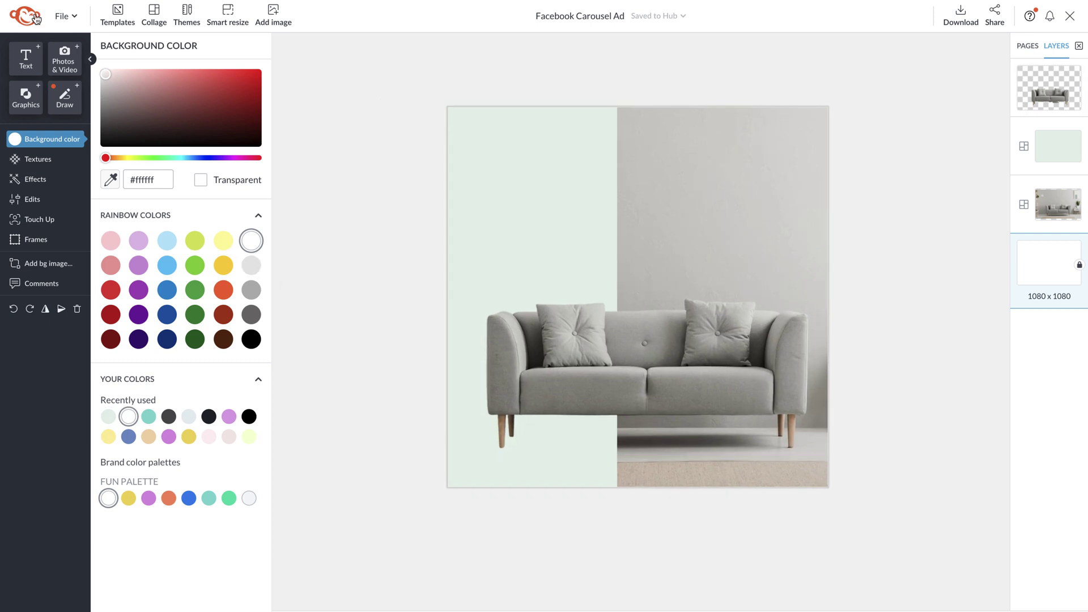
# Add Montserrat Bold 'GREAT STYLE MADE EASY' text, stacked, enlarged and moved toward the top-left
pyautogui.click(26, 58)
pyautogui.click(181, 84)
pyautogui.write('GREAT STYLE MADE EASY')
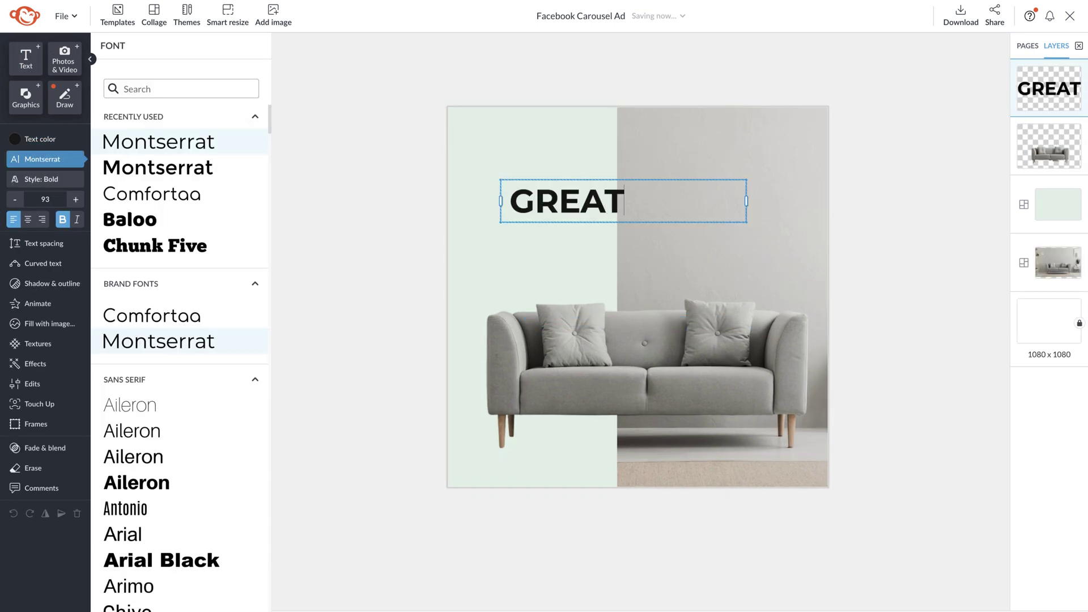
pyautogui.moveTo(736, 201); pyautogui.dragTo(642, 201)
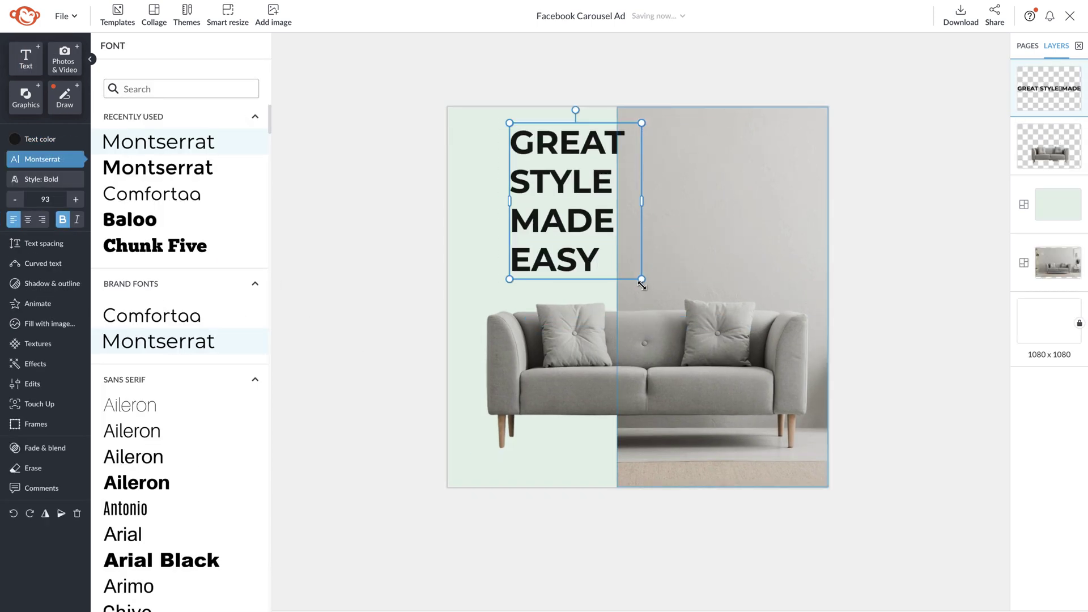
pyautogui.moveTo(641, 279); pyautogui.dragTo(824, 483)
pyautogui.moveTo(748, 405); pyautogui.dragTo(696, 393)
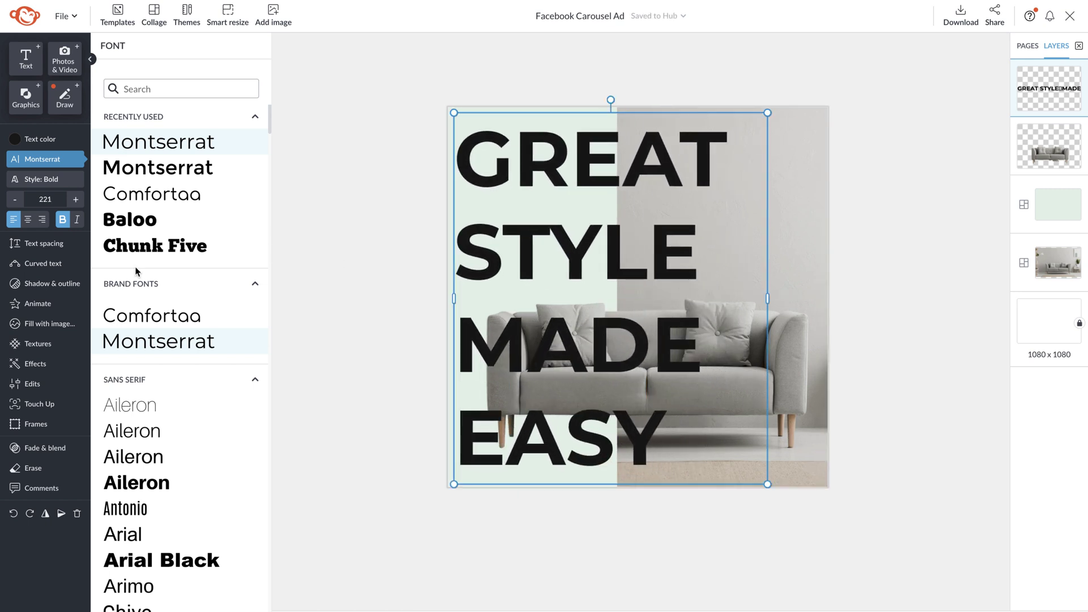
# Give the headline a white outline with thickness 6, intensity 100 and Knockout enabled
pyautogui.click(52, 283)
pyautogui.click(108, 124)
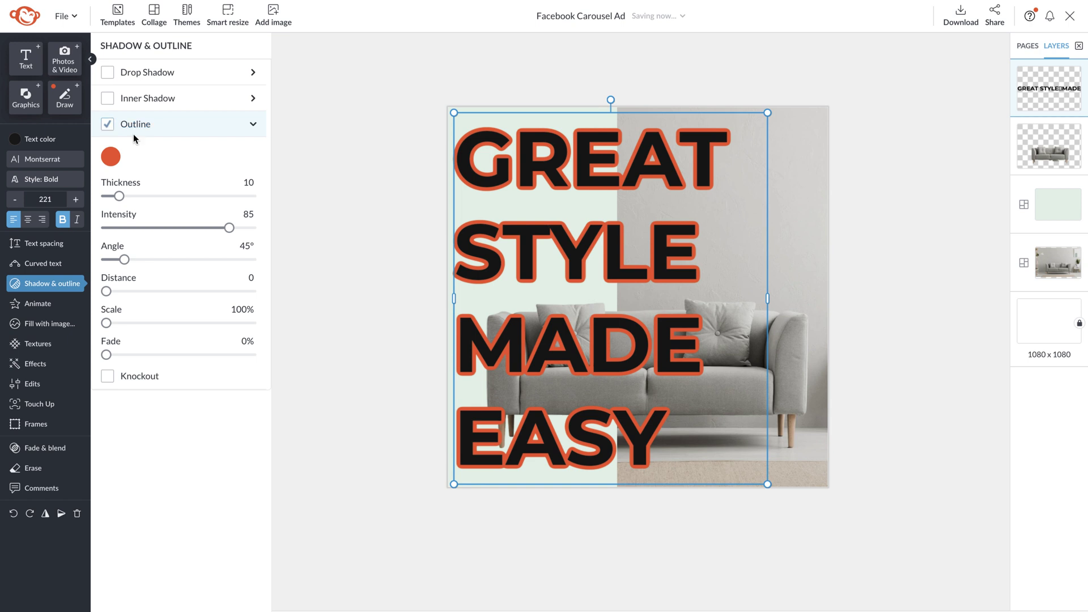
pyautogui.click(111, 157)
pyautogui.click(249, 356)
pyautogui.click(329, 300)
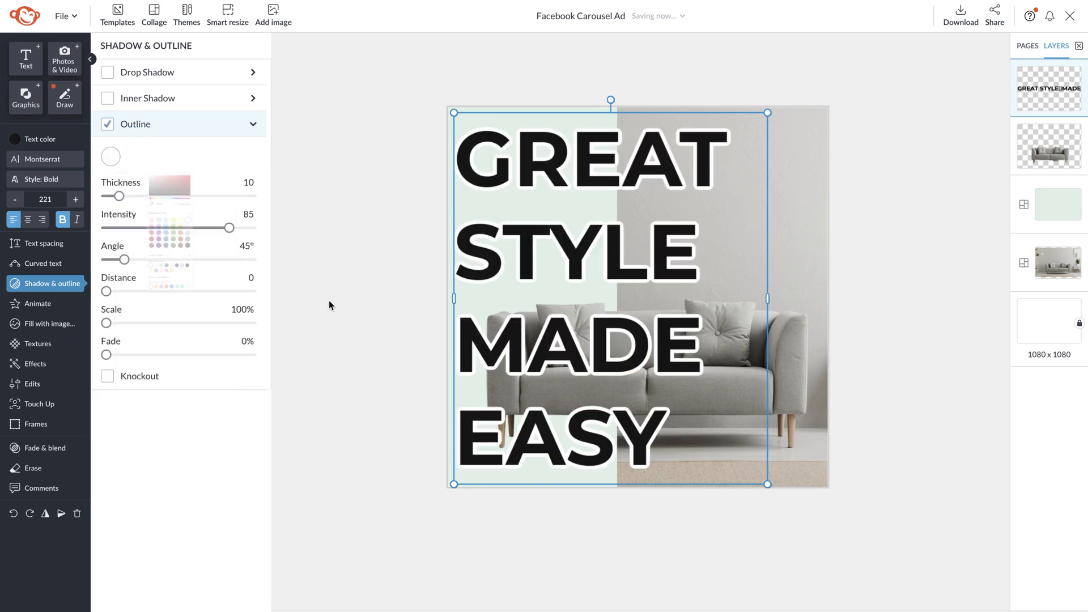
pyautogui.moveTo(120, 197); pyautogui.dragTo(112, 196)
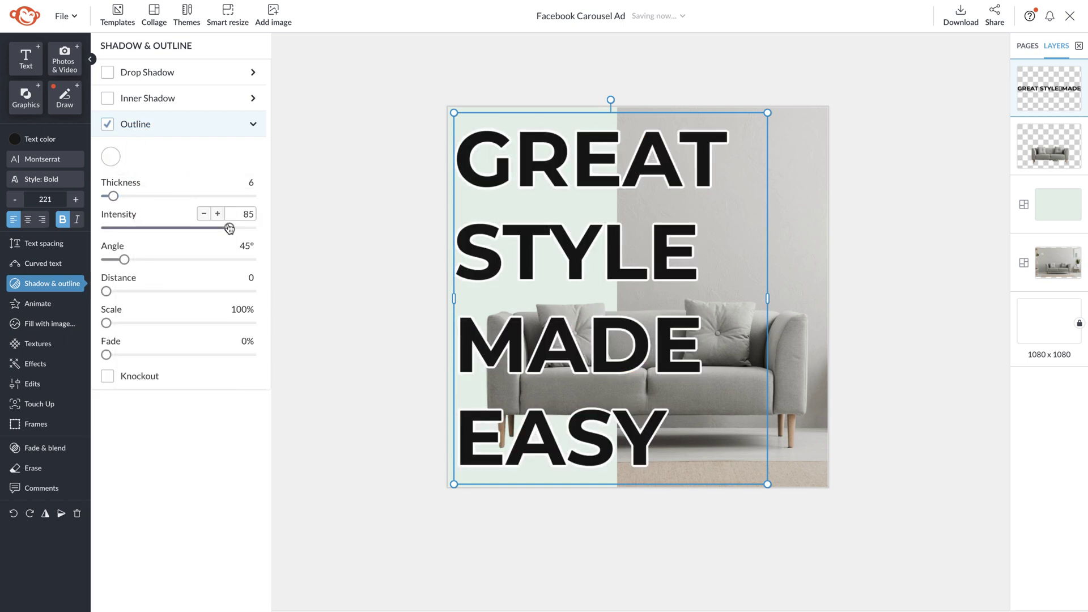
pyautogui.moveTo(229, 228); pyautogui.dragTo(255, 228)
pyautogui.click(154, 376)
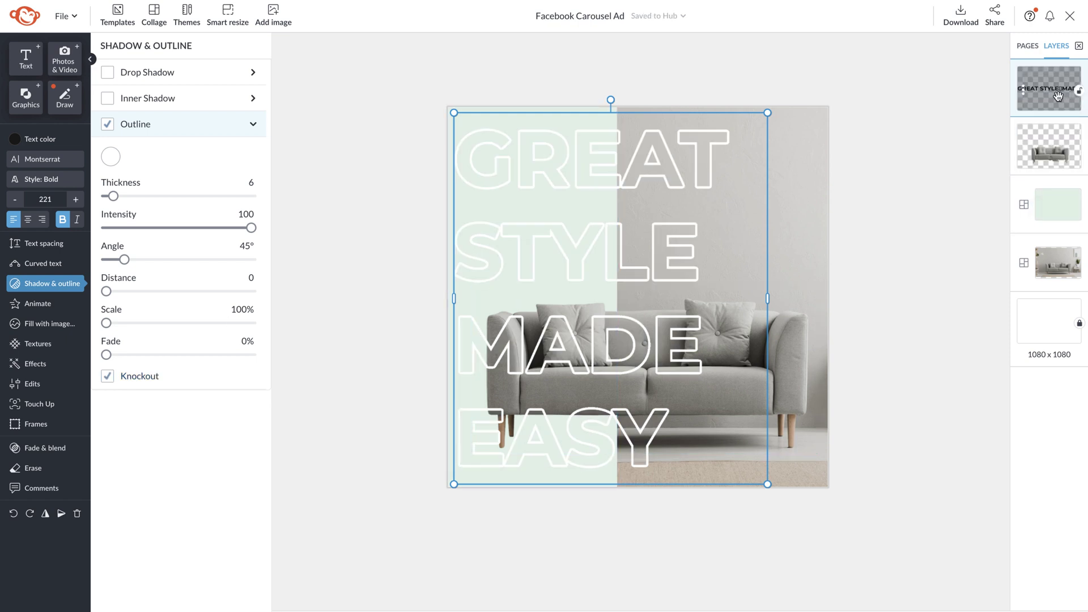
# Move the text layer below the sofa cutout and reposition the headline on the canvas
pyautogui.moveTo(1050, 88); pyautogui.dragTo(1058, 155)
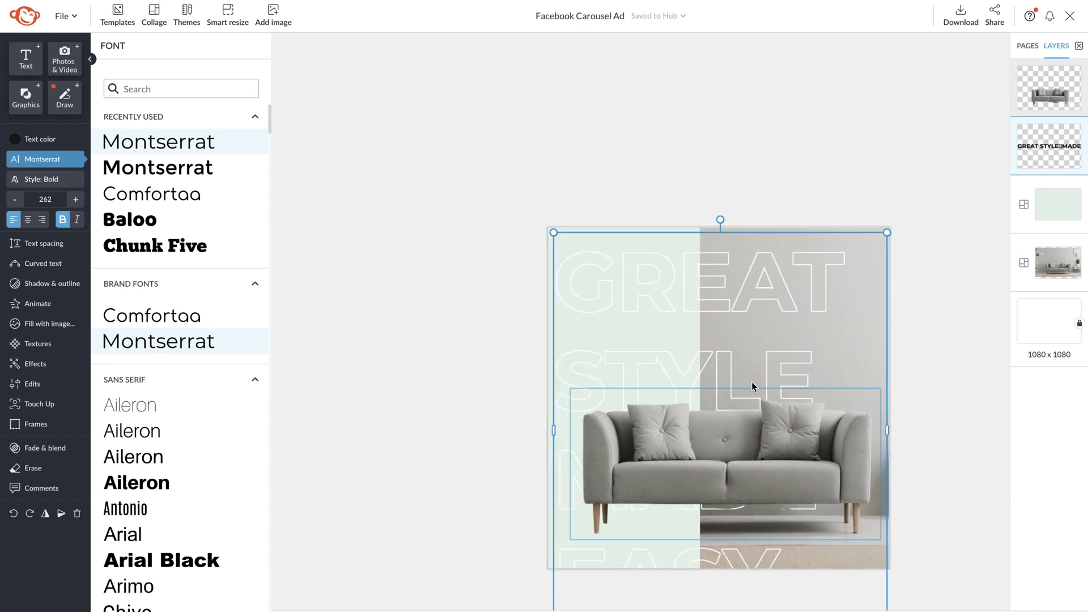
pyautogui.moveTo(752, 382)
pyautogui.mouseDown()
pyautogui.moveTo(731, 263)
pyautogui.moveTo(732, 272)
pyautogui.mouseUp()
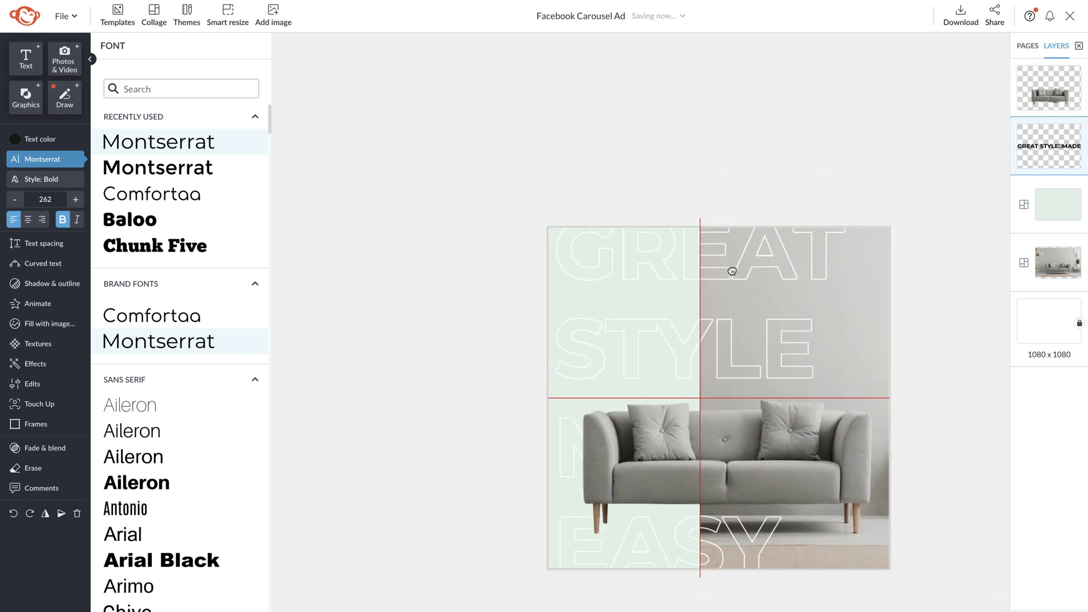